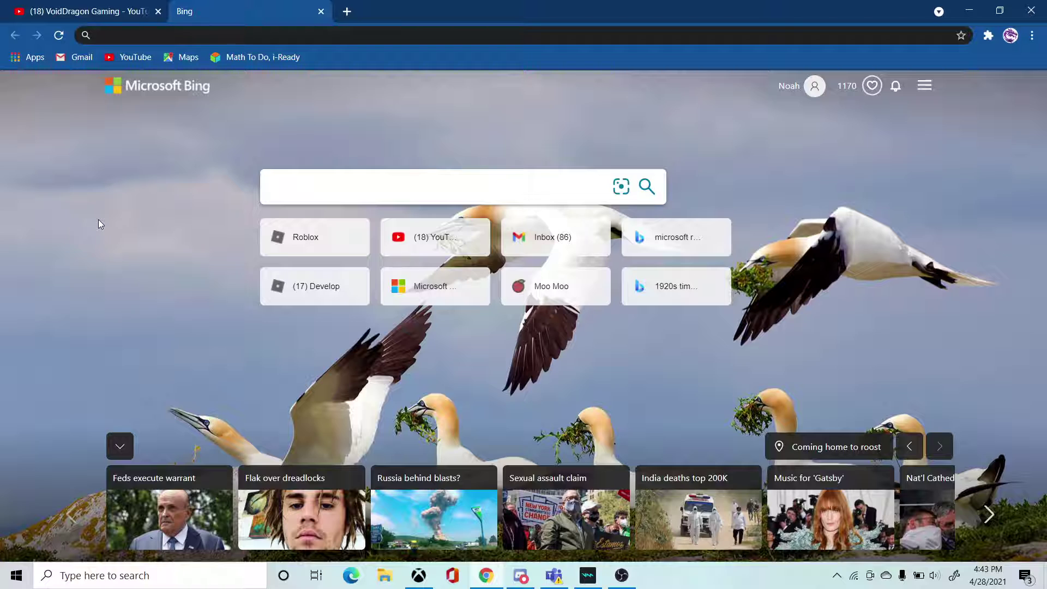
# - Open the Roblox site from its shortcut tile and join the friend's game
pyautogui.click(279, 239)
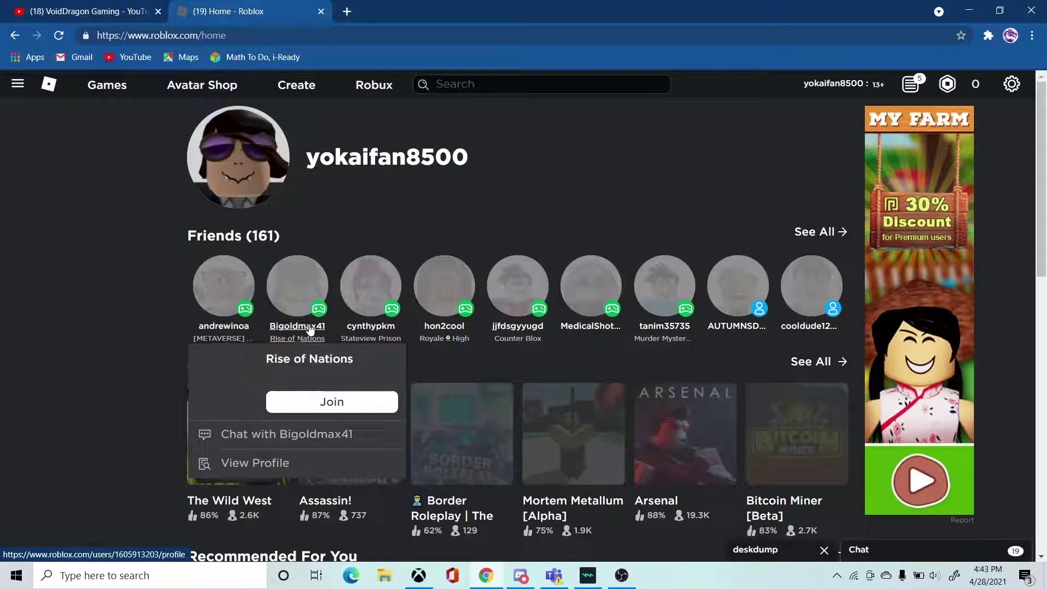
pyautogui.scroll(-5, 328, 369)
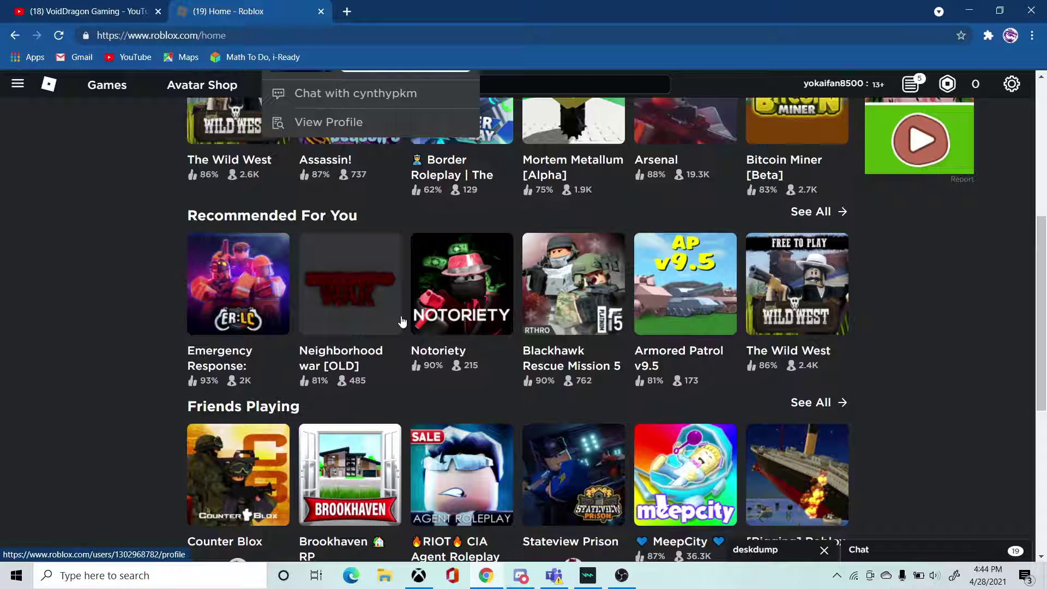
pyautogui.scroll(5, 369, 328)
pyautogui.click(237, 434)
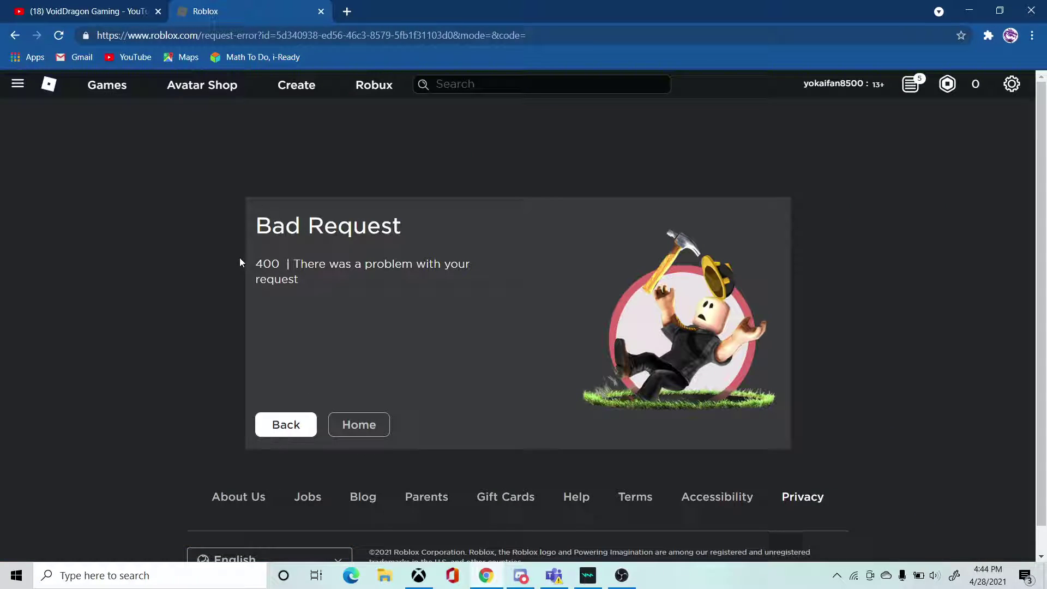
# - Repeatedly highlight and deselect the error message text on the 400 error page
pyautogui.moveTo(303, 260); pyautogui.dragTo(459, 278)
pyautogui.click(435, 341)
pyautogui.moveTo(252, 264); pyautogui.dragTo(506, 314)
pyautogui.click(273, 210)
pyautogui.moveTo(255, 260); pyautogui.dragTo(382, 324)
pyautogui.click(382, 324)
pyautogui.moveTo(254, 260); pyautogui.dragTo(361, 330)
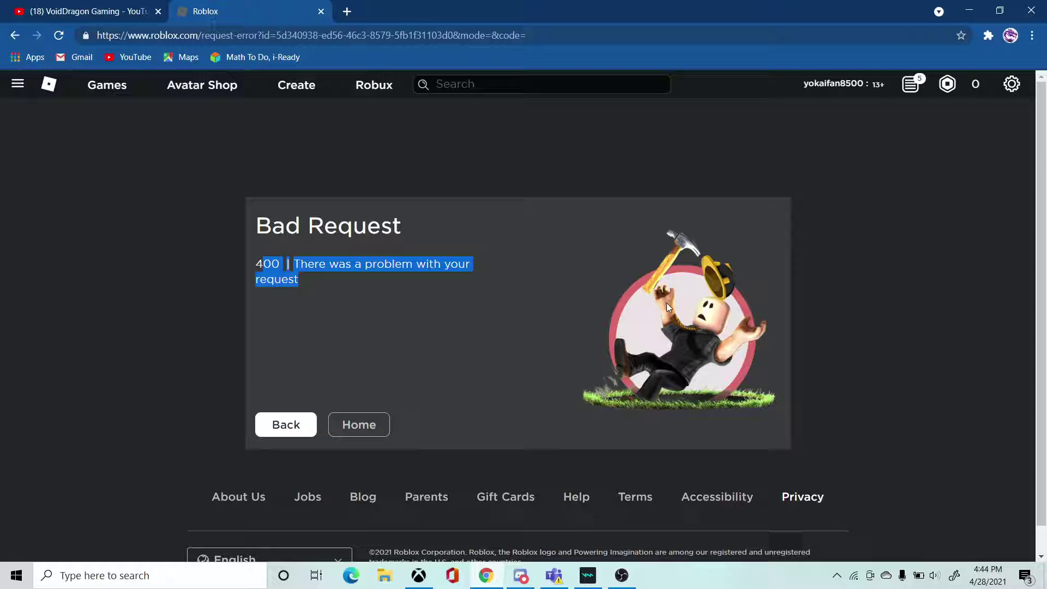
pyautogui.click(360, 330)
pyautogui.moveTo(254, 260); pyautogui.dragTo(474, 283)
pyautogui.click(369, 383)
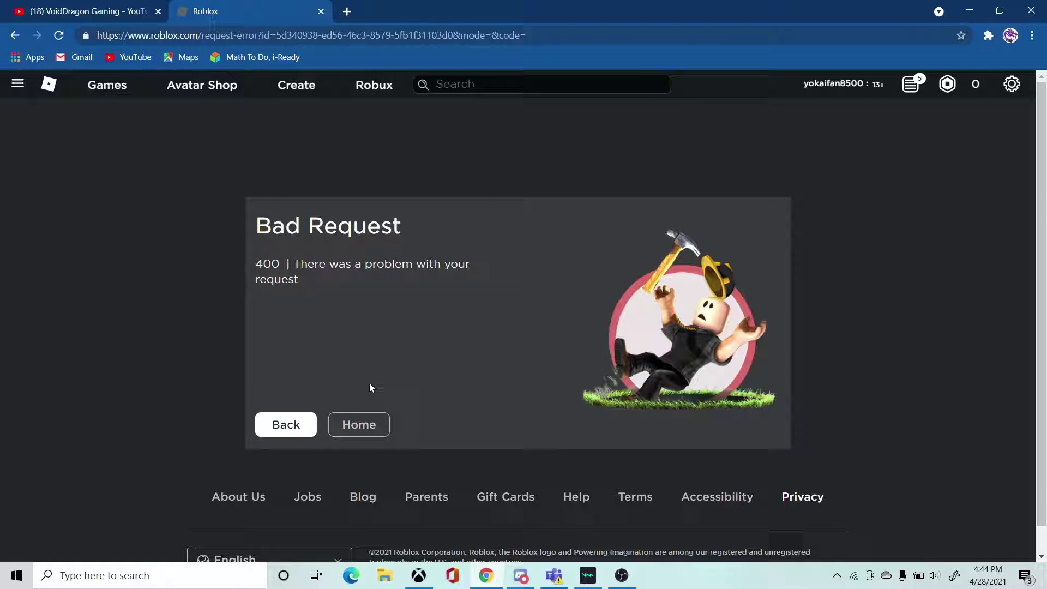
# - Highlight the 'Bad Request' heading and error message several times, clearing each selection
pyautogui.moveTo(262, 266); pyautogui.dragTo(567, 277)
pyautogui.click(350, 349)
pyautogui.moveTo(262, 266); pyautogui.dragTo(357, 363)
pyautogui.click(289, 292)
pyautogui.moveTo(260, 266)
pyautogui.mouseDown()
pyautogui.moveTo(254, 246)
pyautogui.moveTo(287, 230)
pyautogui.mouseUp()
pyautogui.click(491, 287)
pyautogui.click(253, 274)
pyautogui.moveTo(484, 333); pyautogui.dragTo(254, 222)
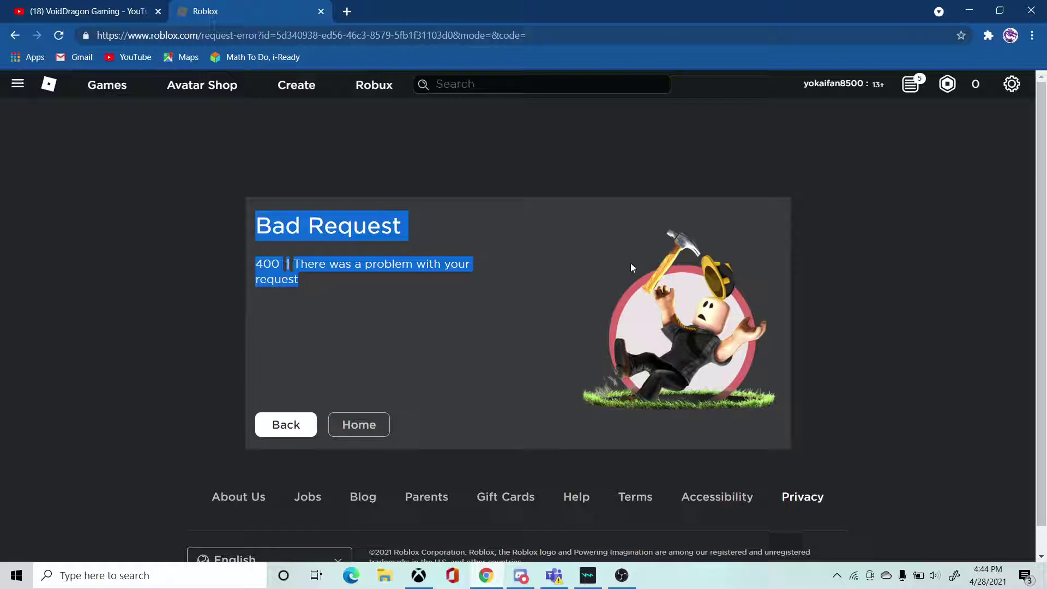
pyautogui.click(630, 262)
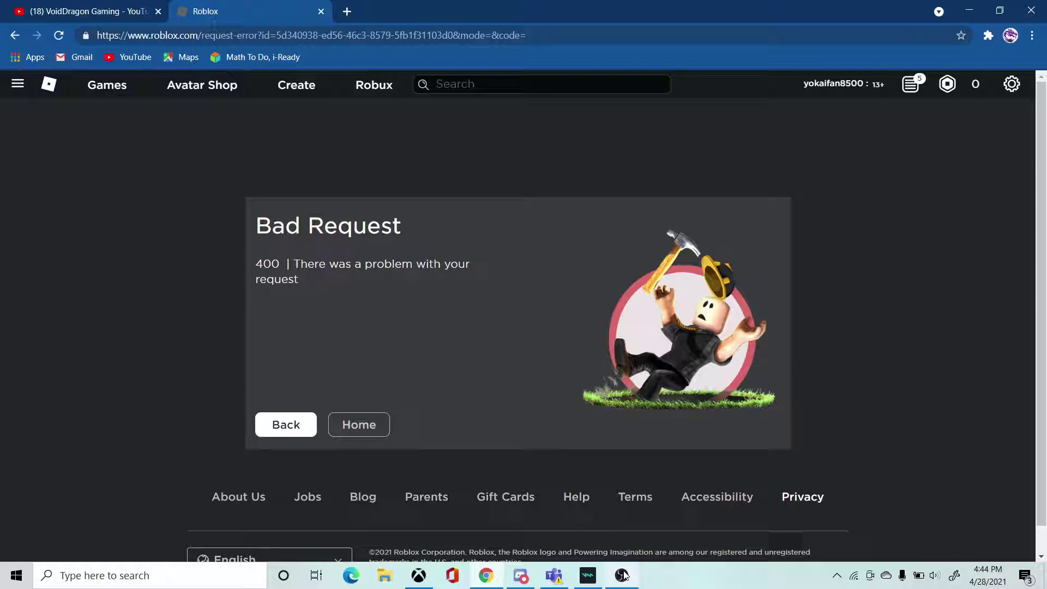